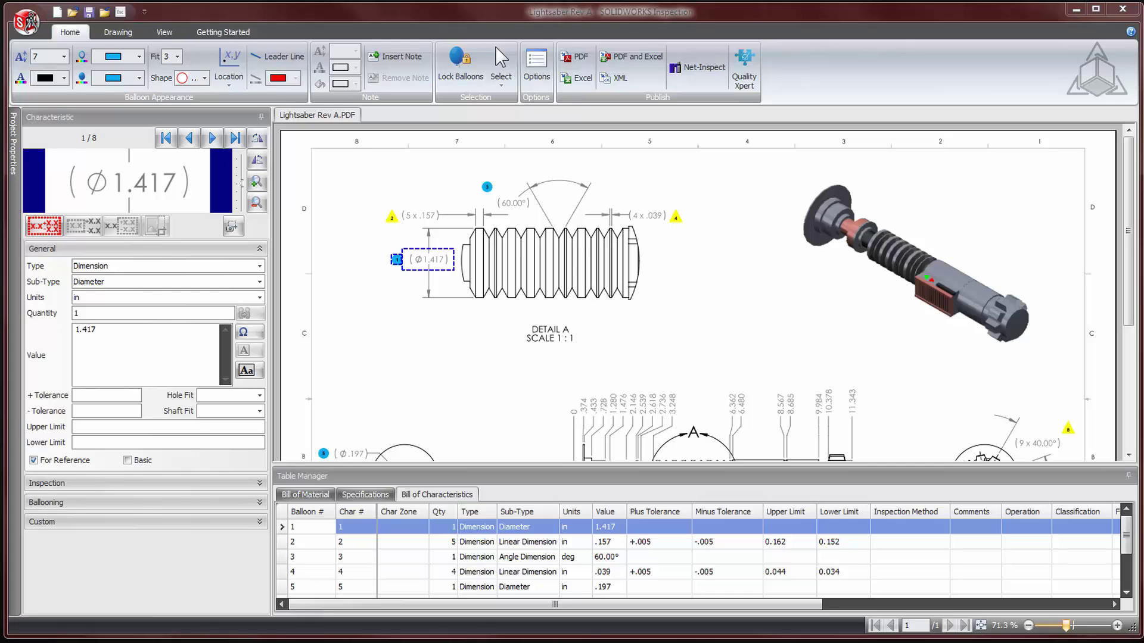
- Compare the current Rev A drawing against Lightsaber Rev B.PDF from the Drawing tab
left_click(122, 33)
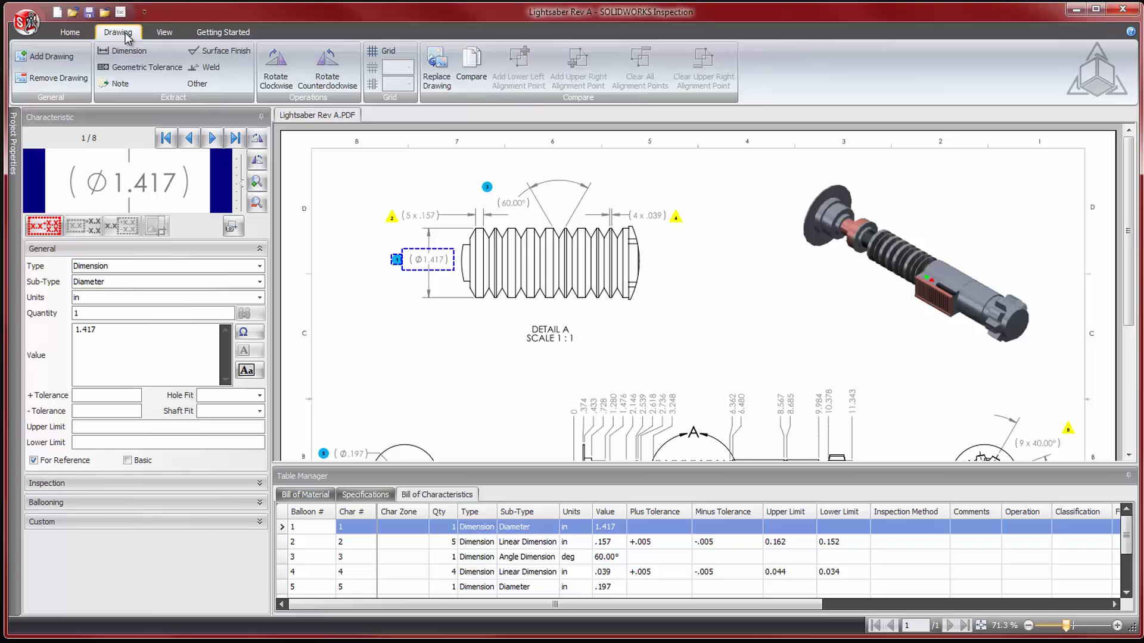
left_click(480, 80)
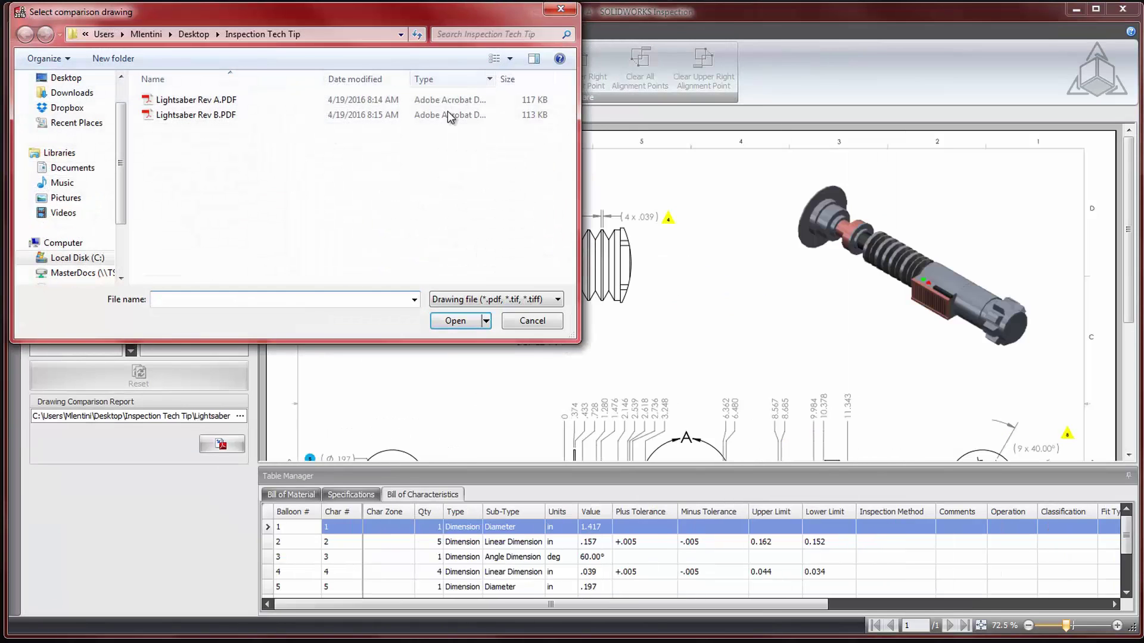
double_click(218, 116)
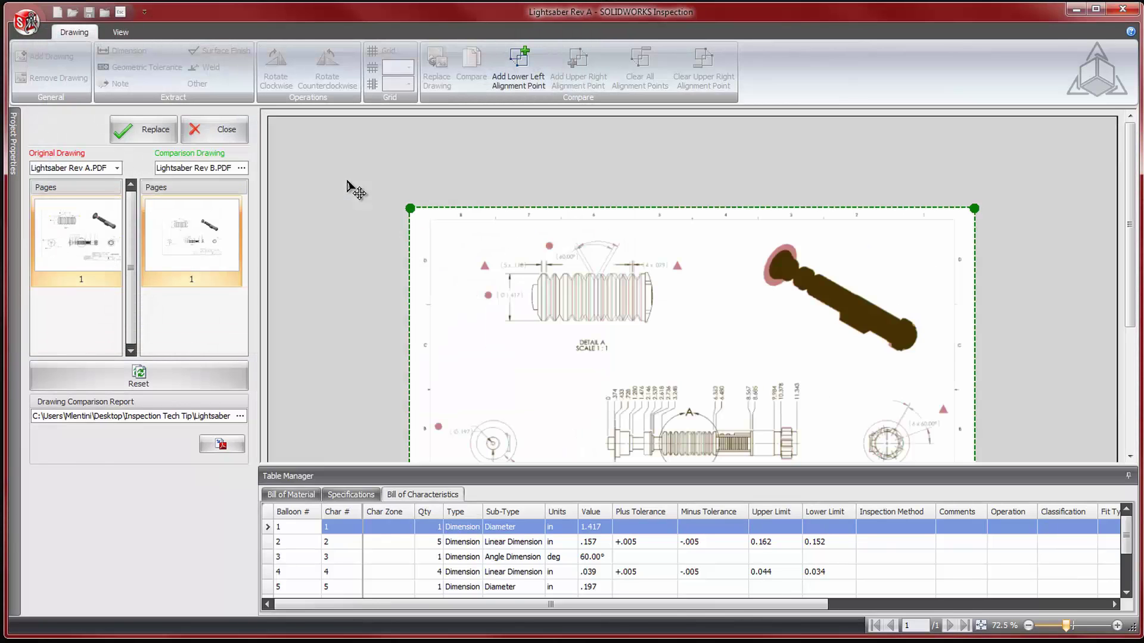
left_click_drag(1129, 156, 1129, 248)
left_click(1116, 626)
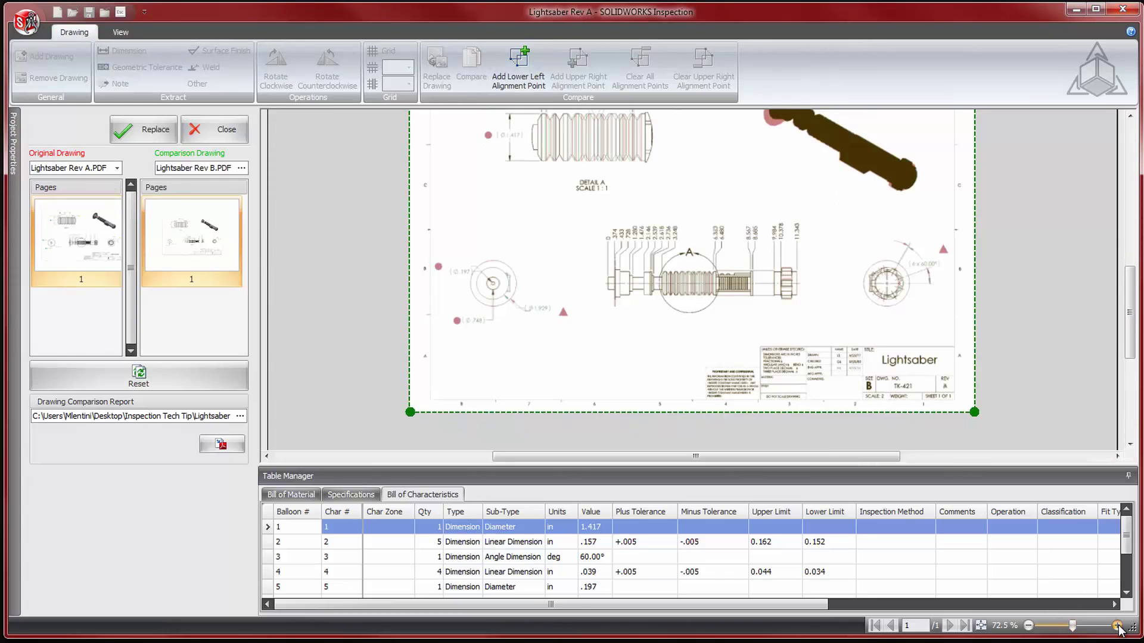
left_click_drag(669, 457, 570, 463)
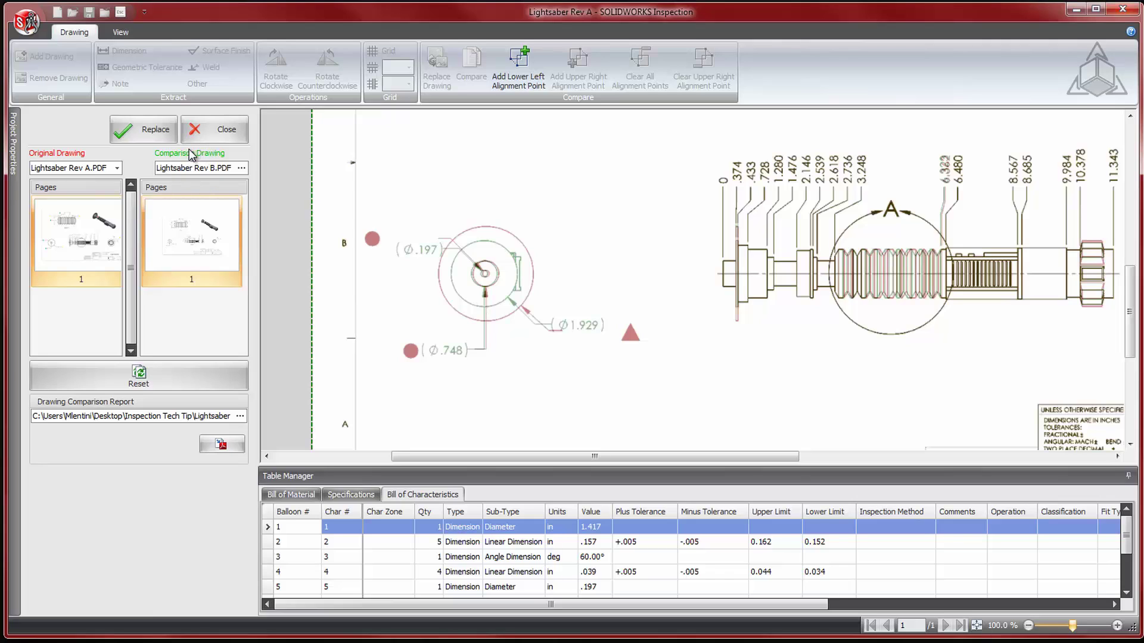
left_click_drag(430, 457, 488, 459)
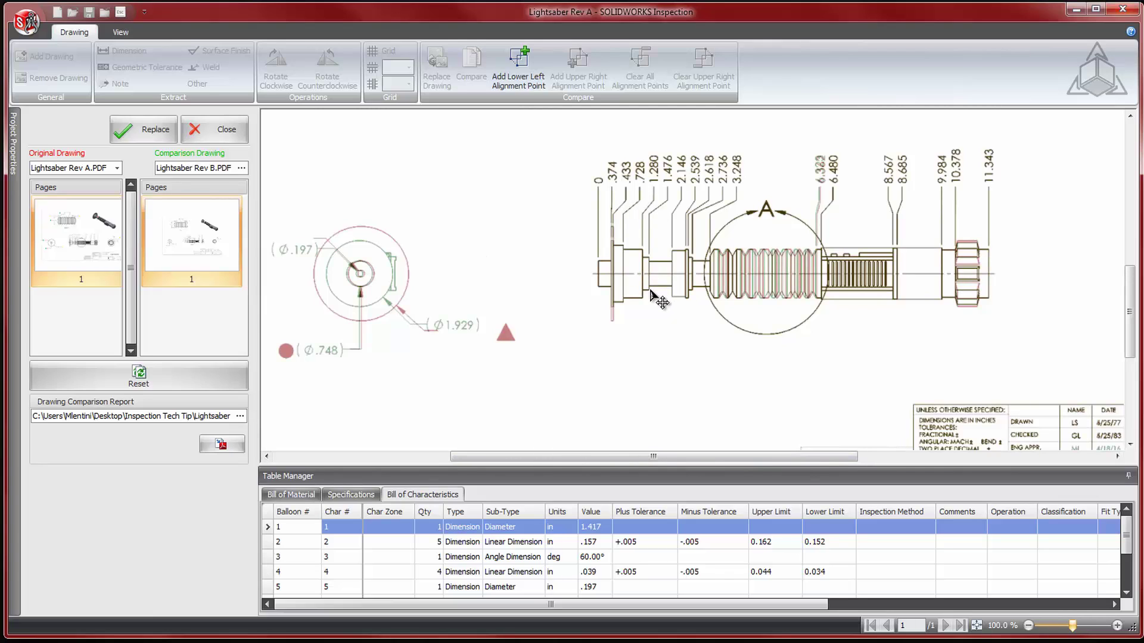
left_click_drag(728, 457, 868, 470)
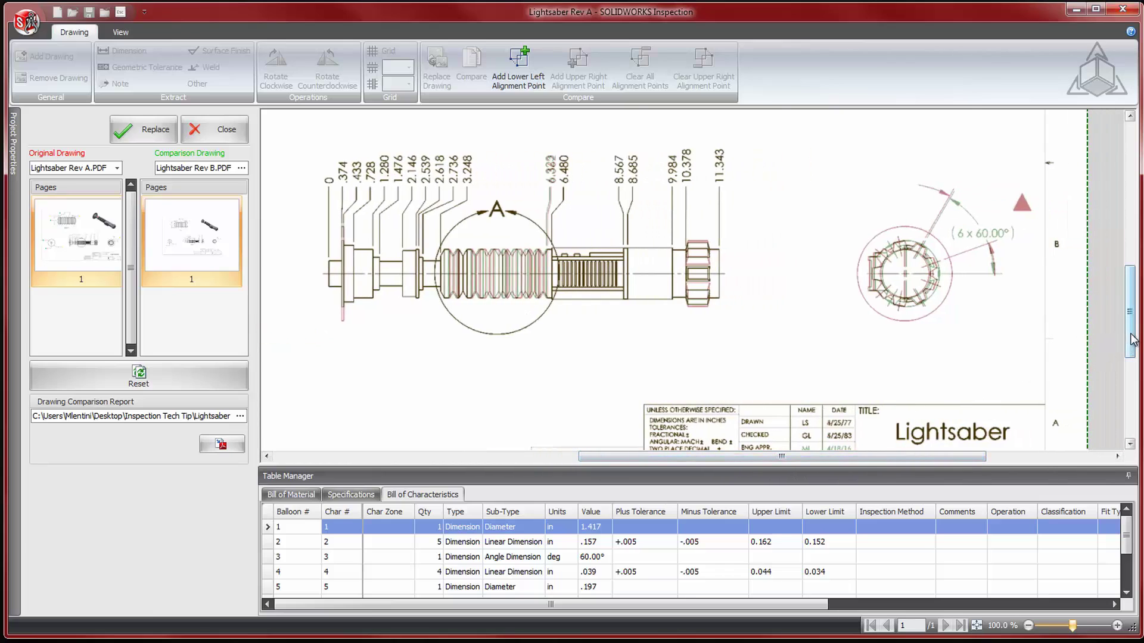
left_click_drag(1133, 339, 1132, 259)
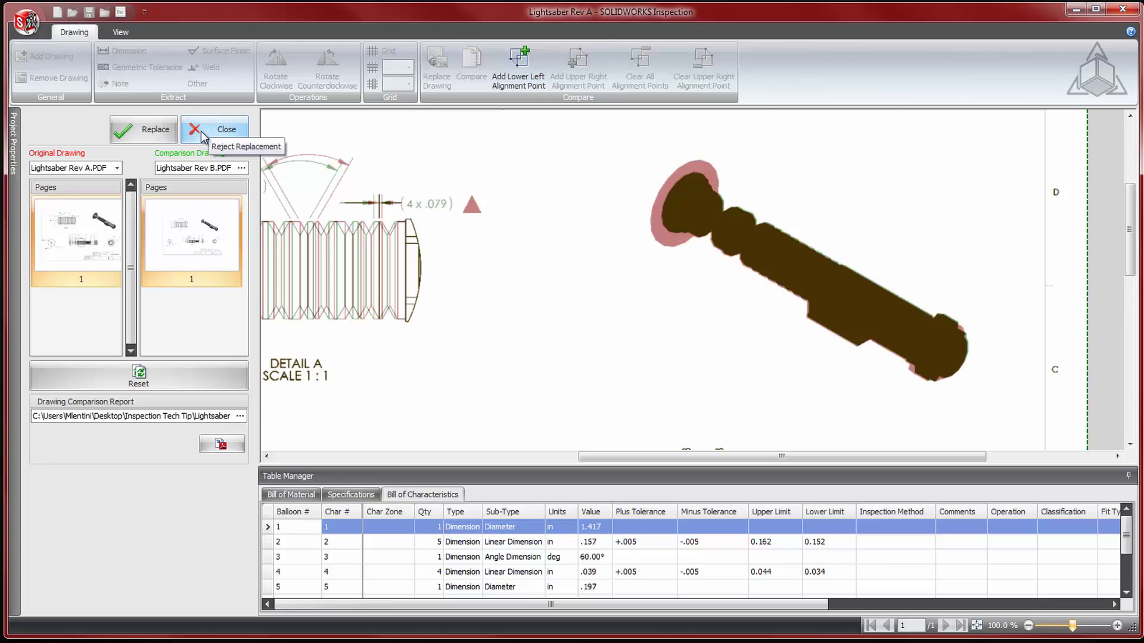
- Replace the Rev A drawing with Rev B and save the project as Lightsaber Rev B.ixprj
left_click(146, 132)
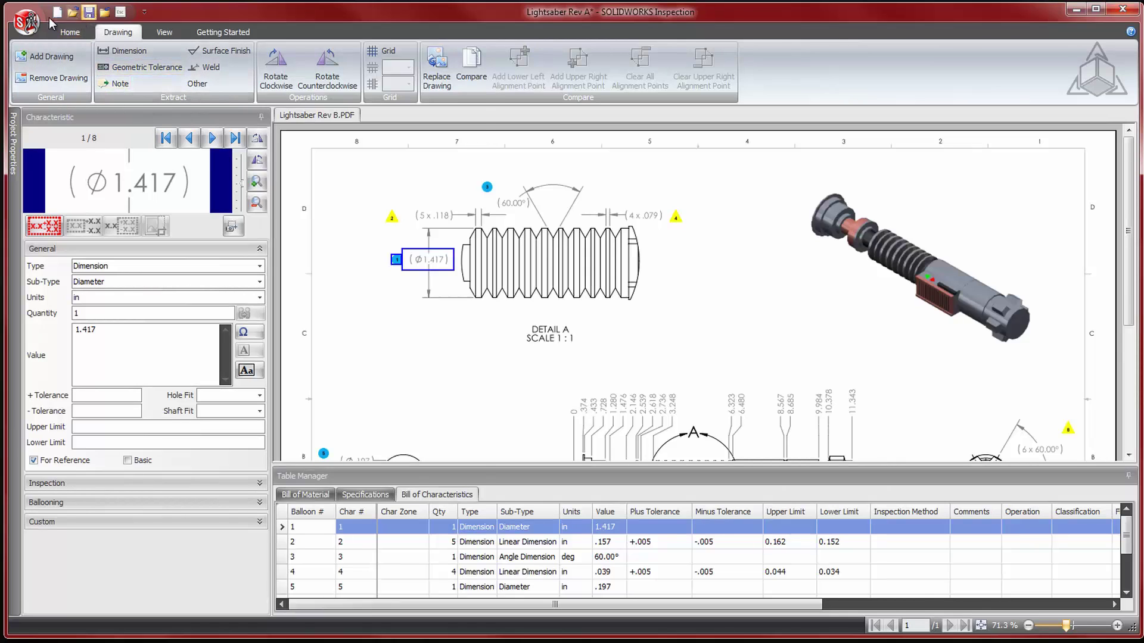
left_click(25, 24)
left_click(88, 279)
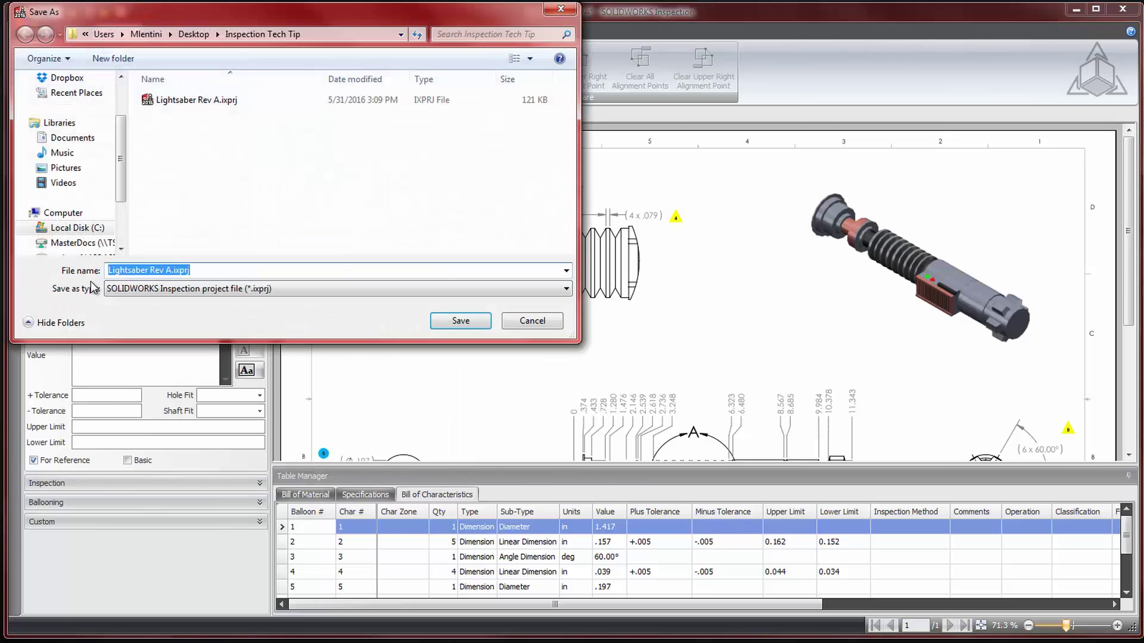
double_click(168, 271)
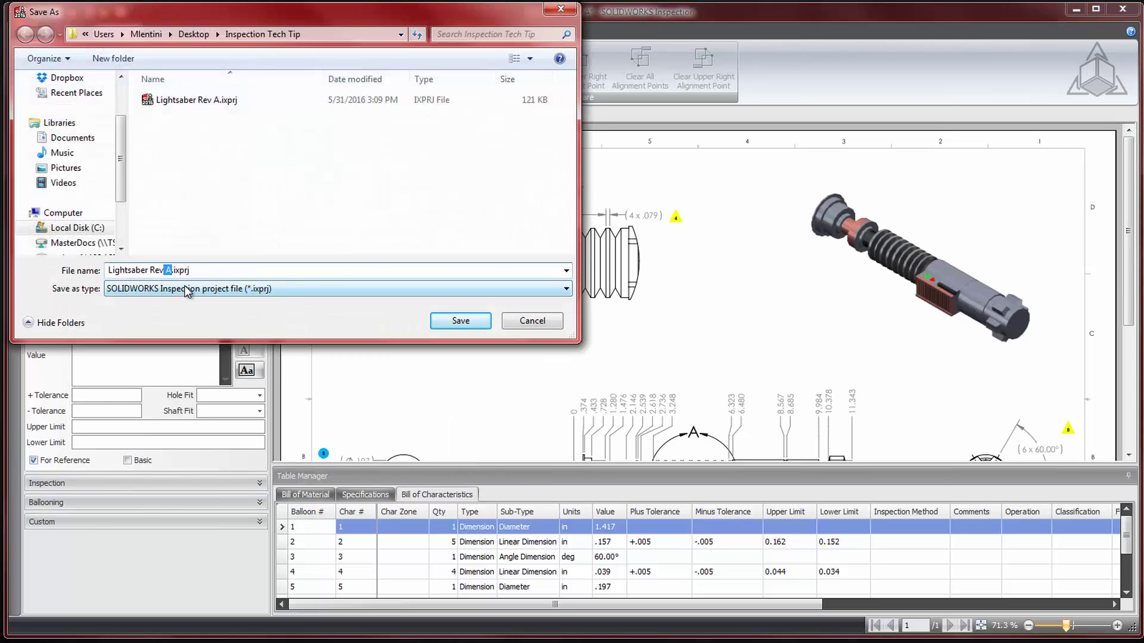
type("B")
left_click(454, 322)
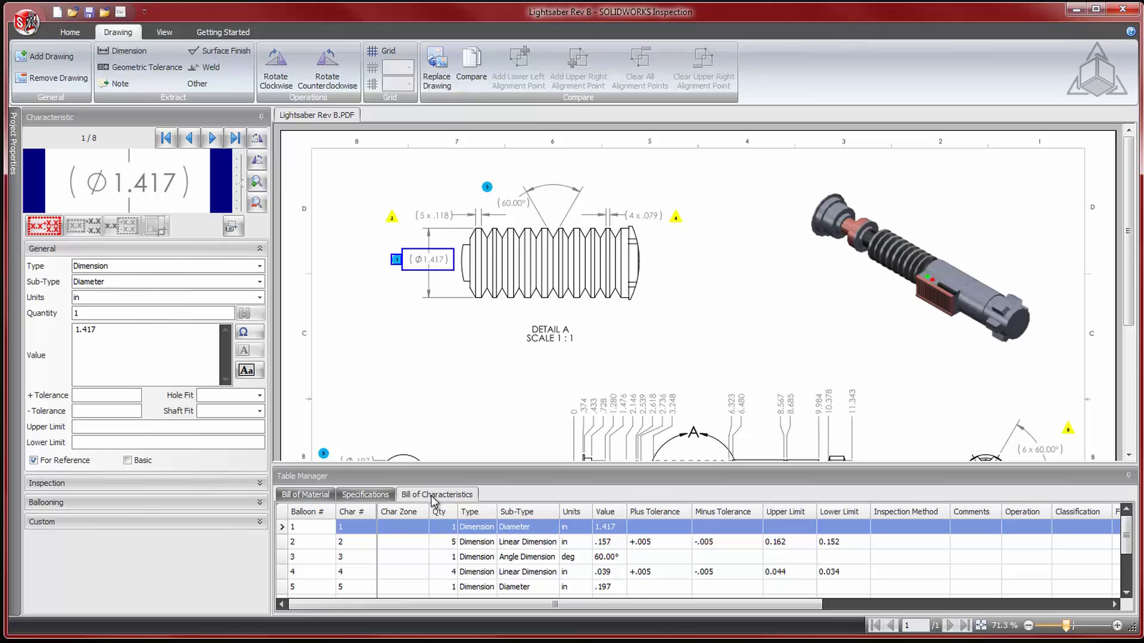
- Select the first characteristic in the table and advance to characteristic 2, the 5 x .157 dimension
left_click(280, 527)
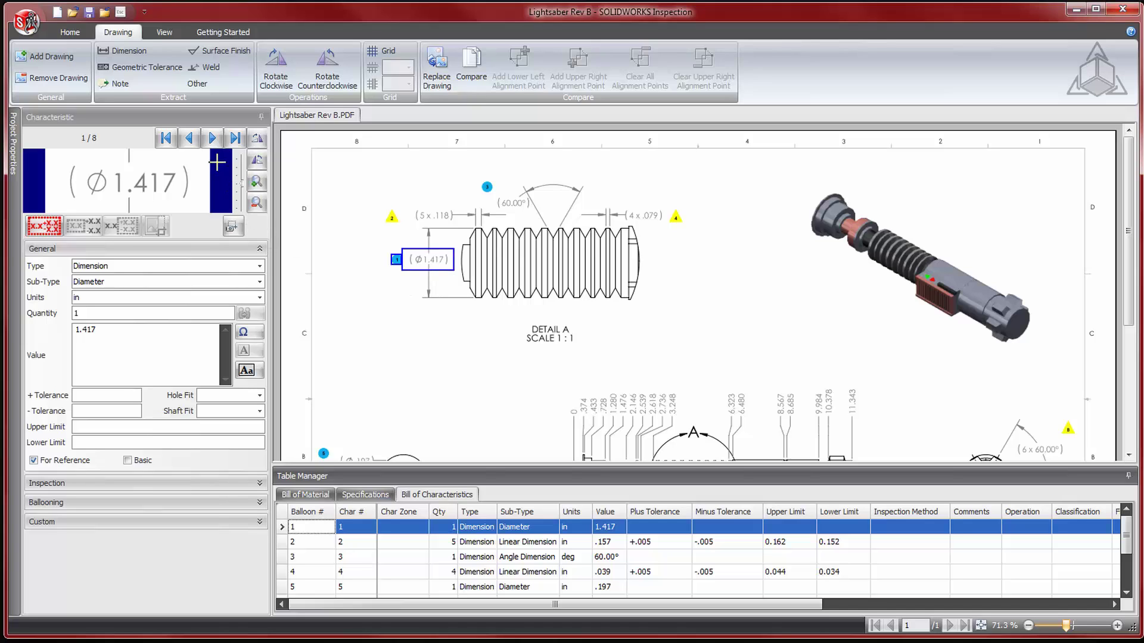
left_click(212, 141)
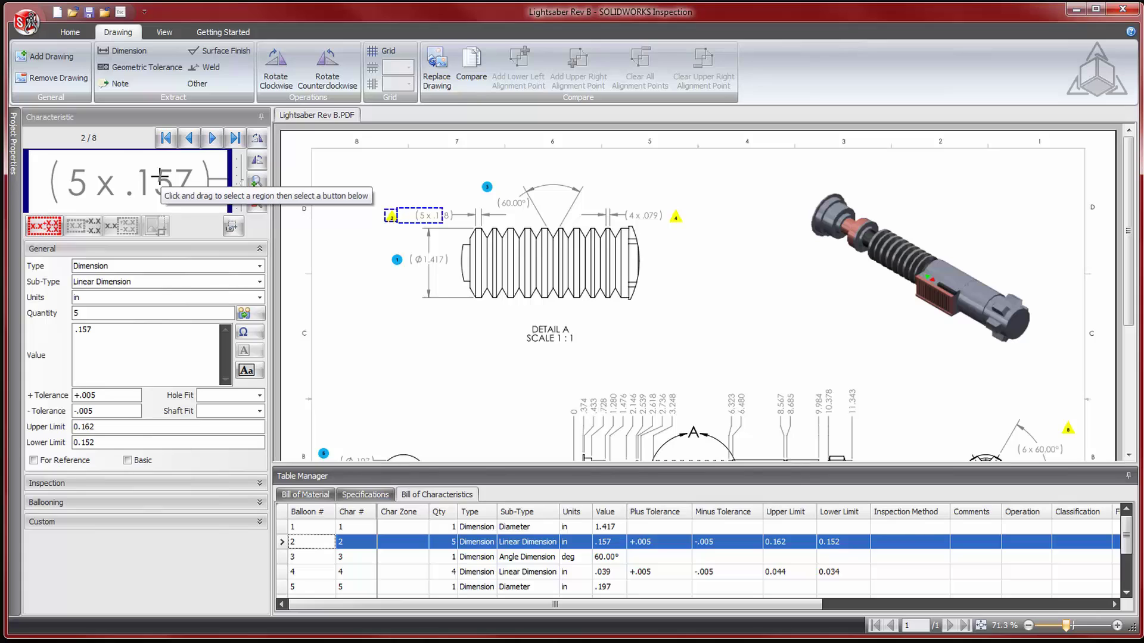
- Move balloon 2's capture box onto the 5 x .118 dimension and re-read it with OCR, then advance to characteristic 3
left_click(69, 33)
left_click(504, 78)
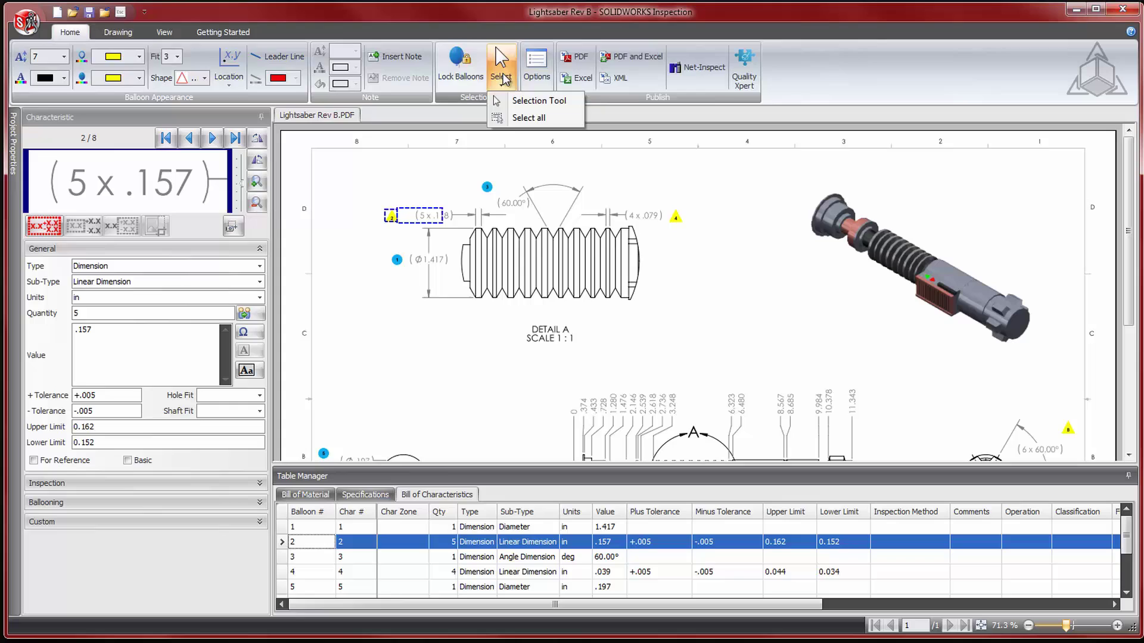
left_click(535, 102)
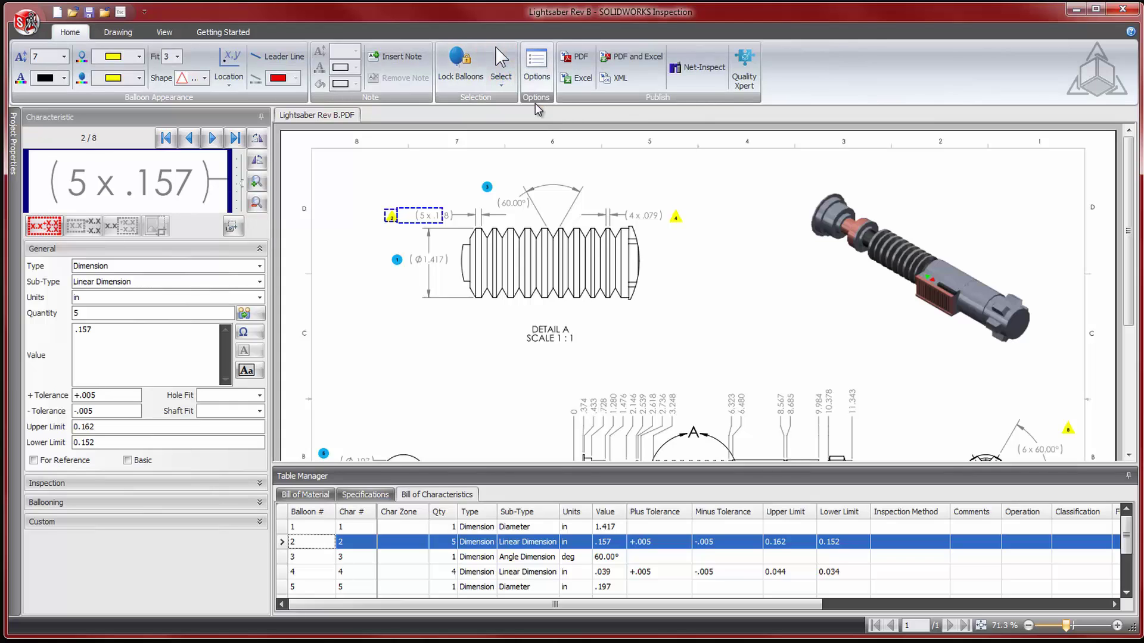
left_click(417, 228)
left_click_drag(410, 222, 425, 222)
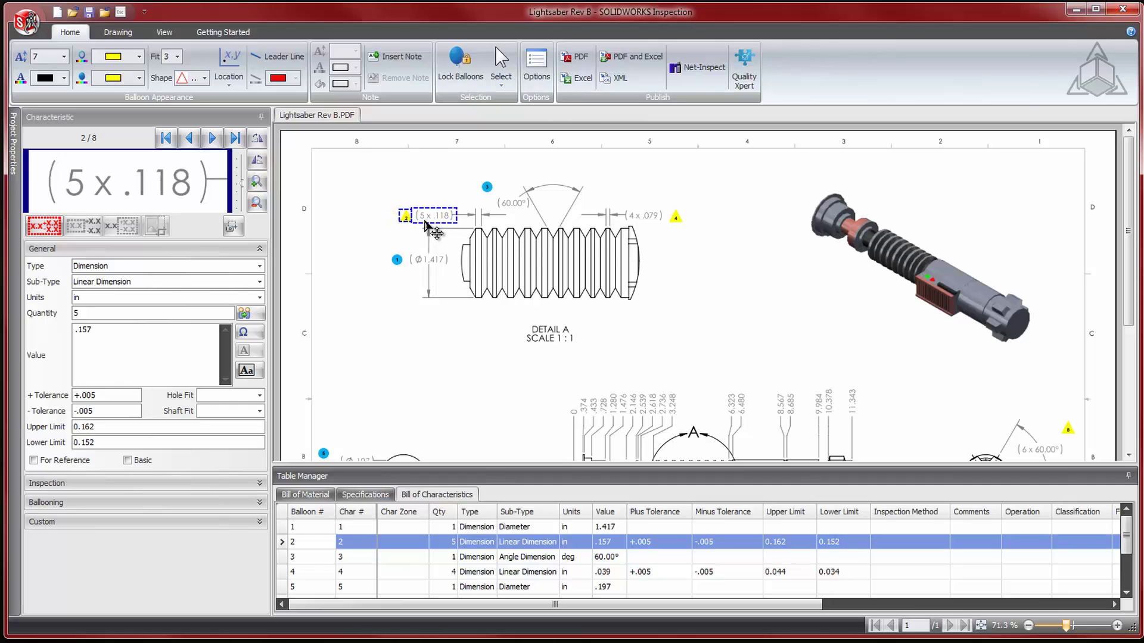
left_click(53, 231)
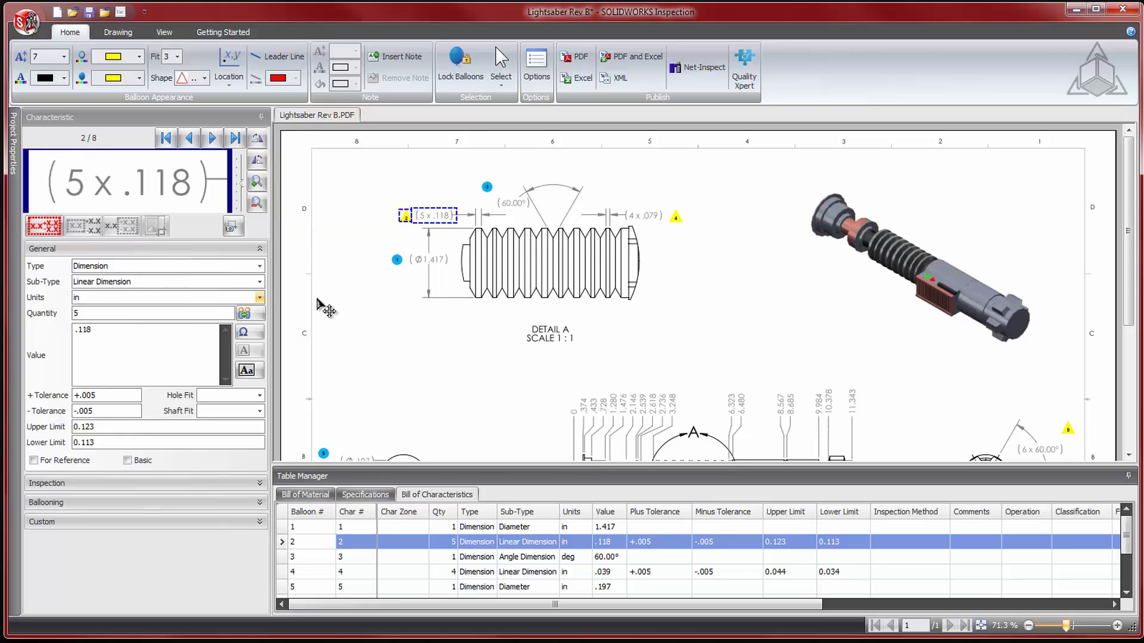
left_click(212, 138)
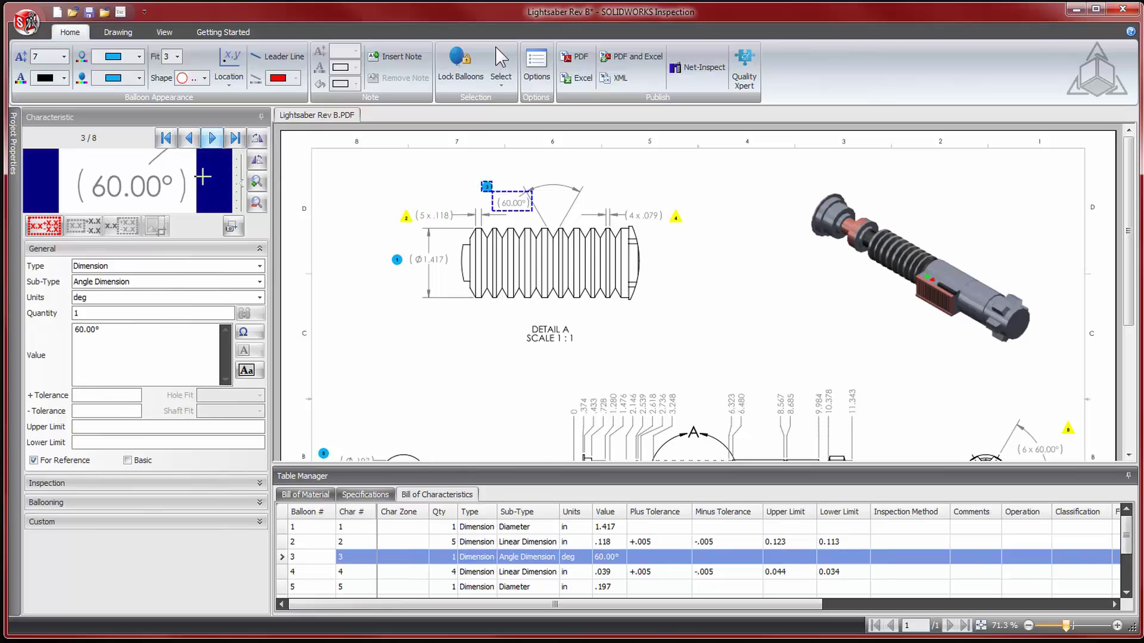
- Recapture characteristic 4 from the 4 x .079 dimension, reading .079 as the nominal value
left_click(212, 139)
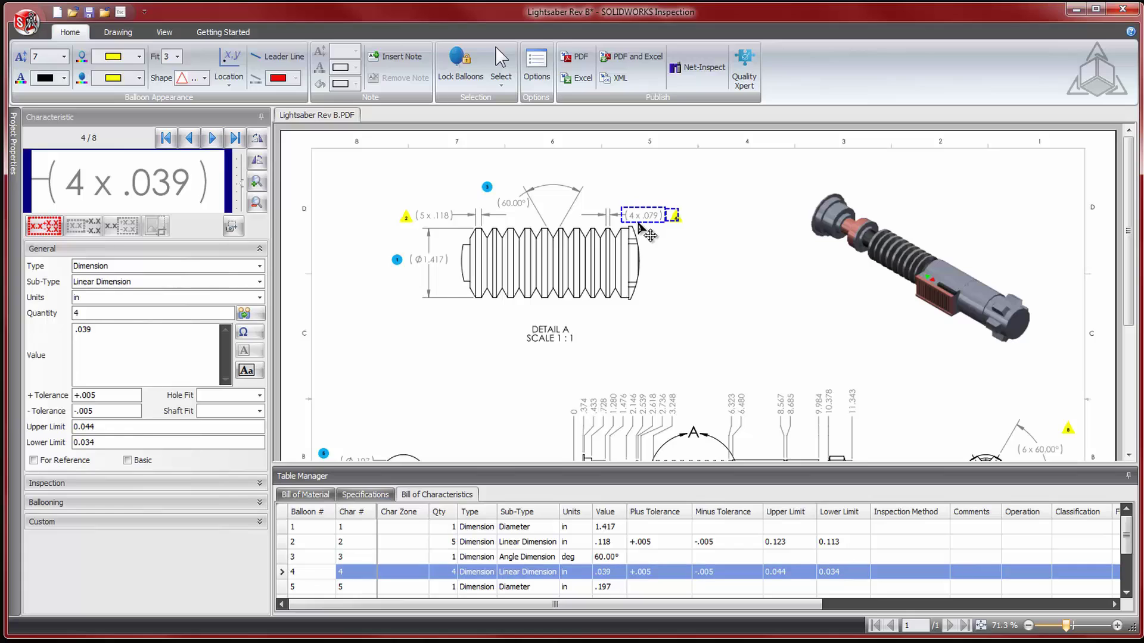
left_click(642, 228)
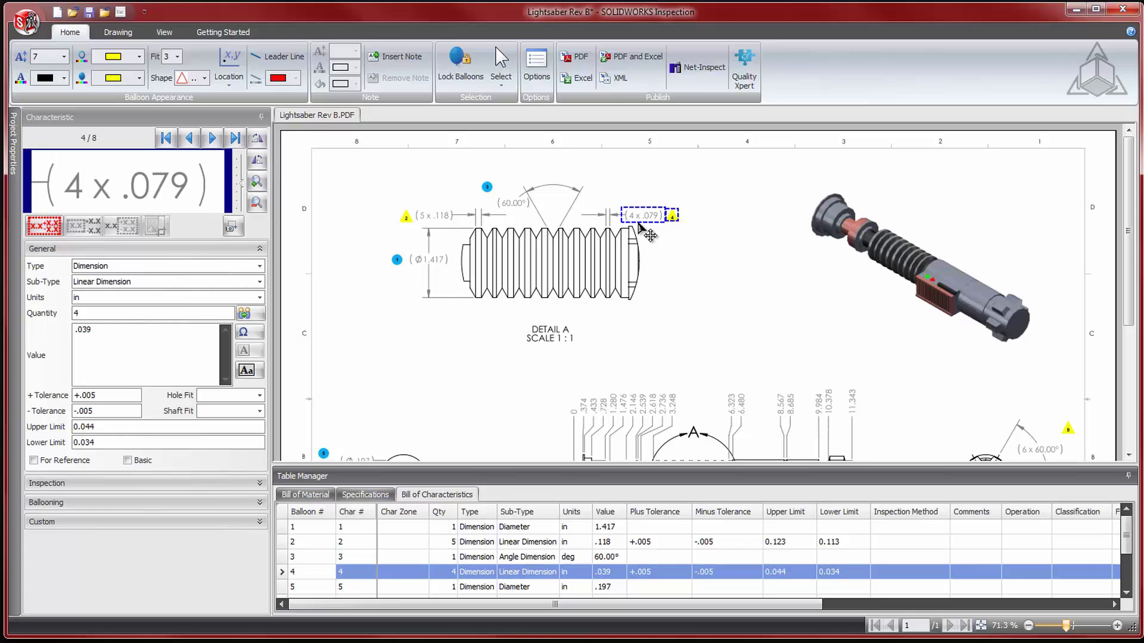
left_click(53, 229)
left_click(231, 226)
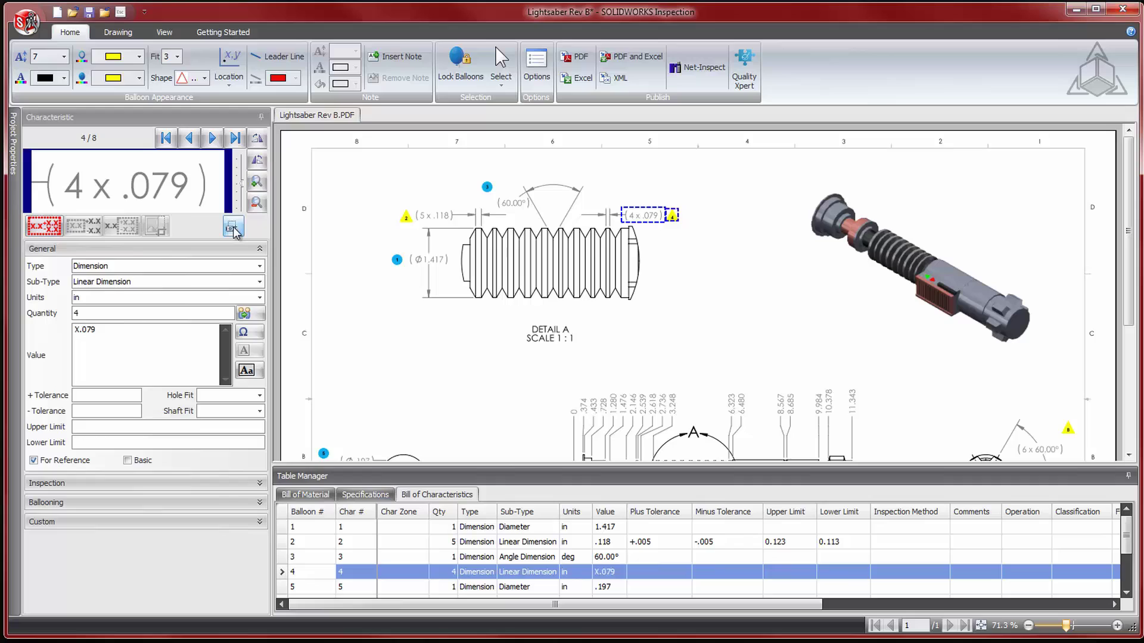
left_click_drag(114, 168, 195, 203)
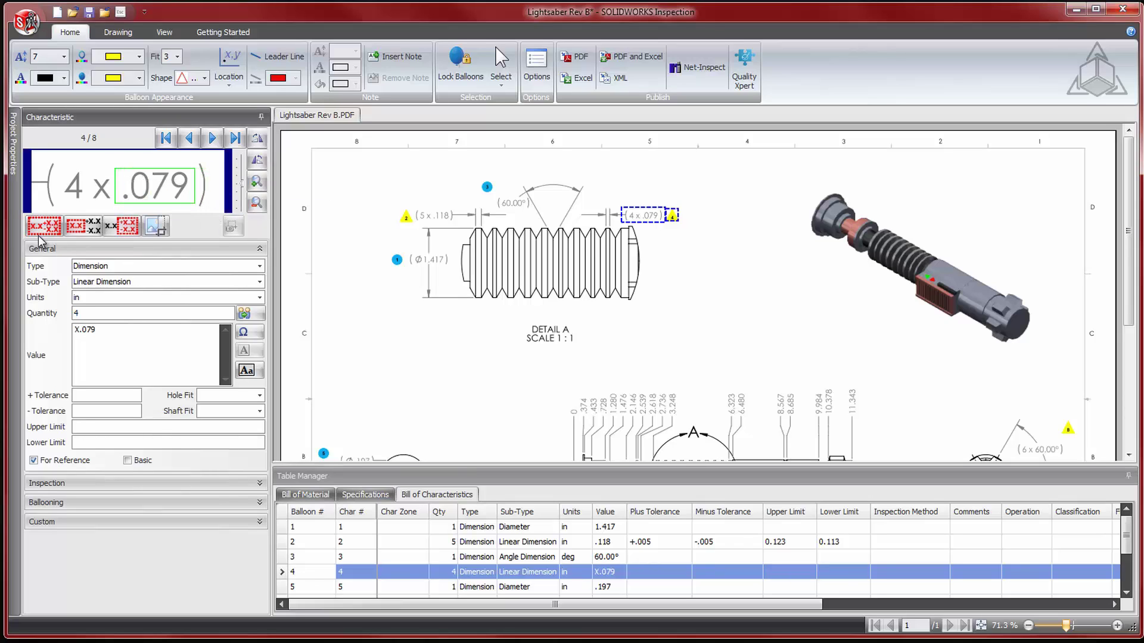
left_click(82, 230)
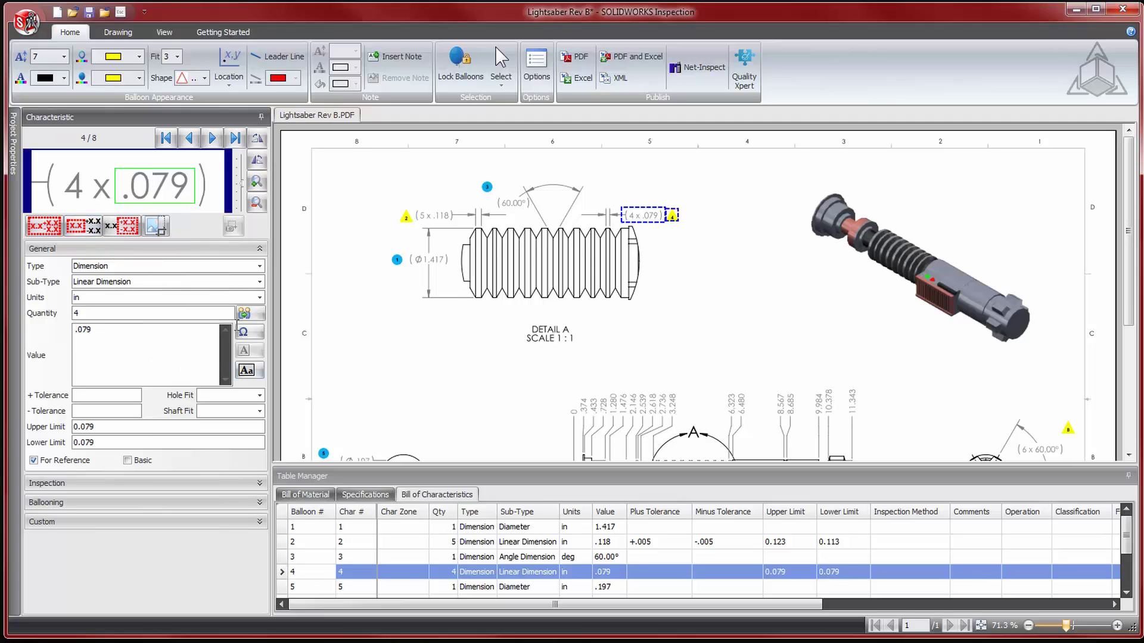
- Move characteristic 5's balloon box onto the Ø.197 diameter, then advance to characteristic 6
left_click(212, 138)
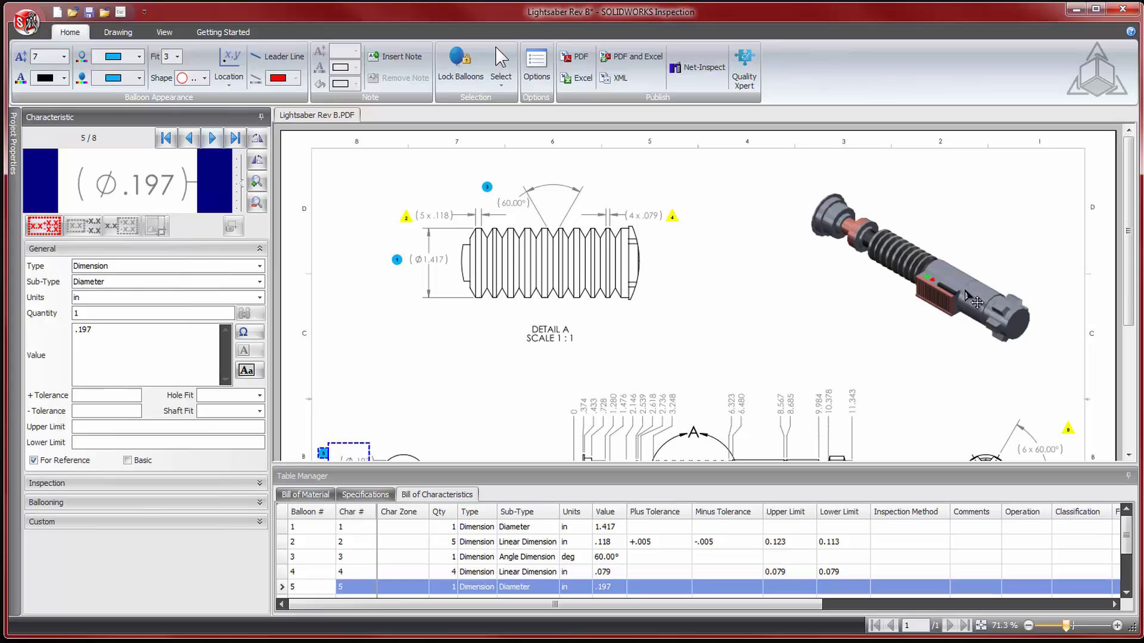
left_click_drag(1129, 203, 1129, 311)
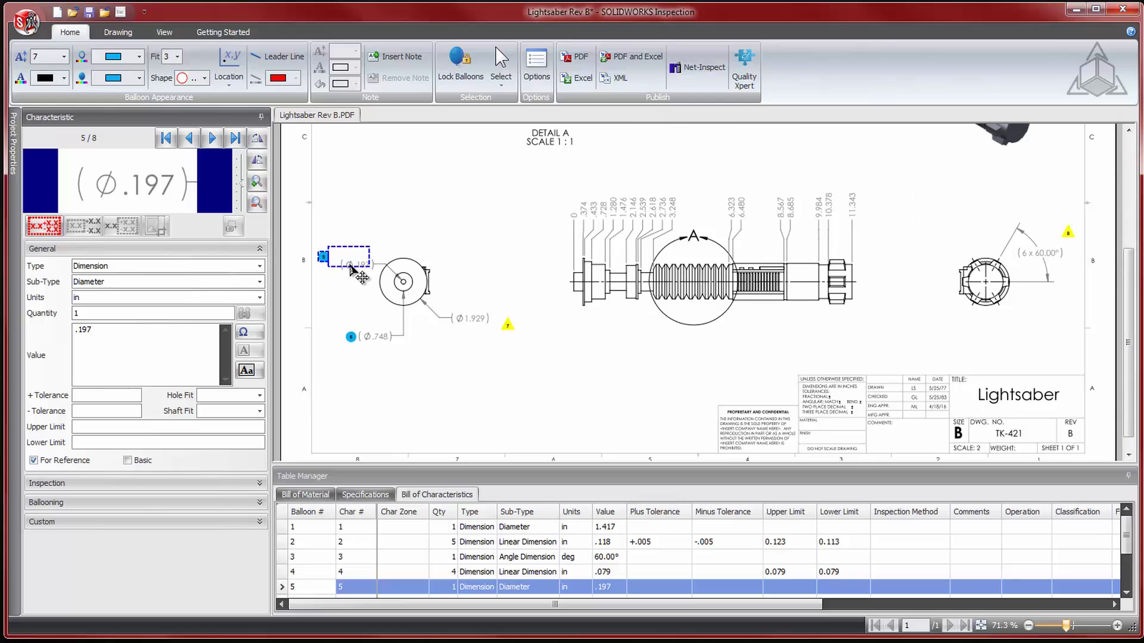
left_click_drag(352, 269, 359, 279)
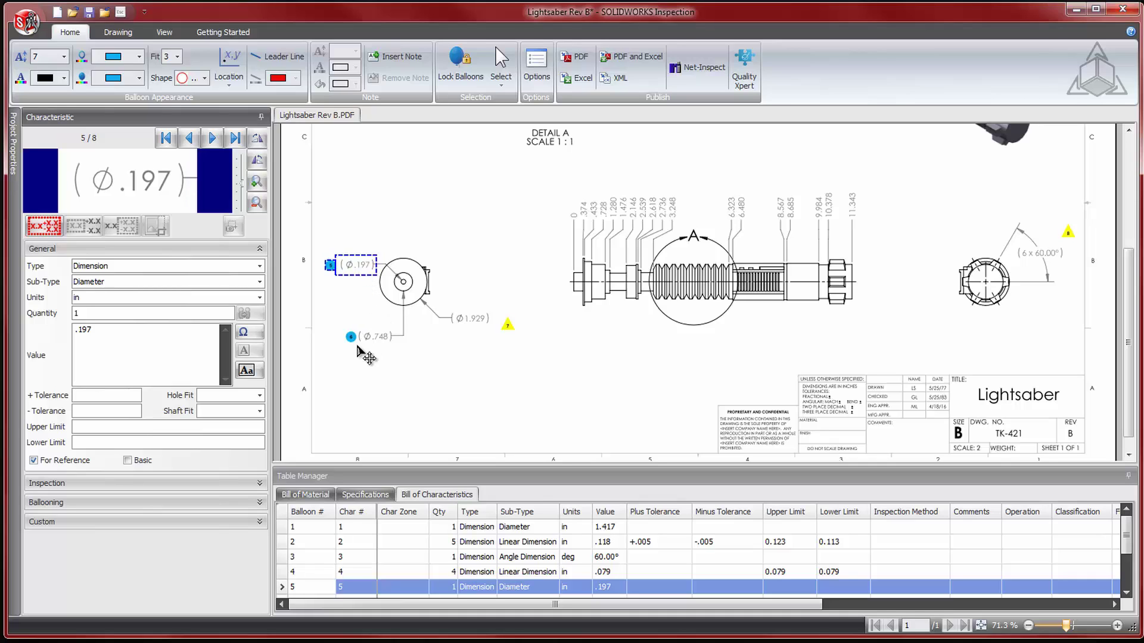
left_click(218, 139)
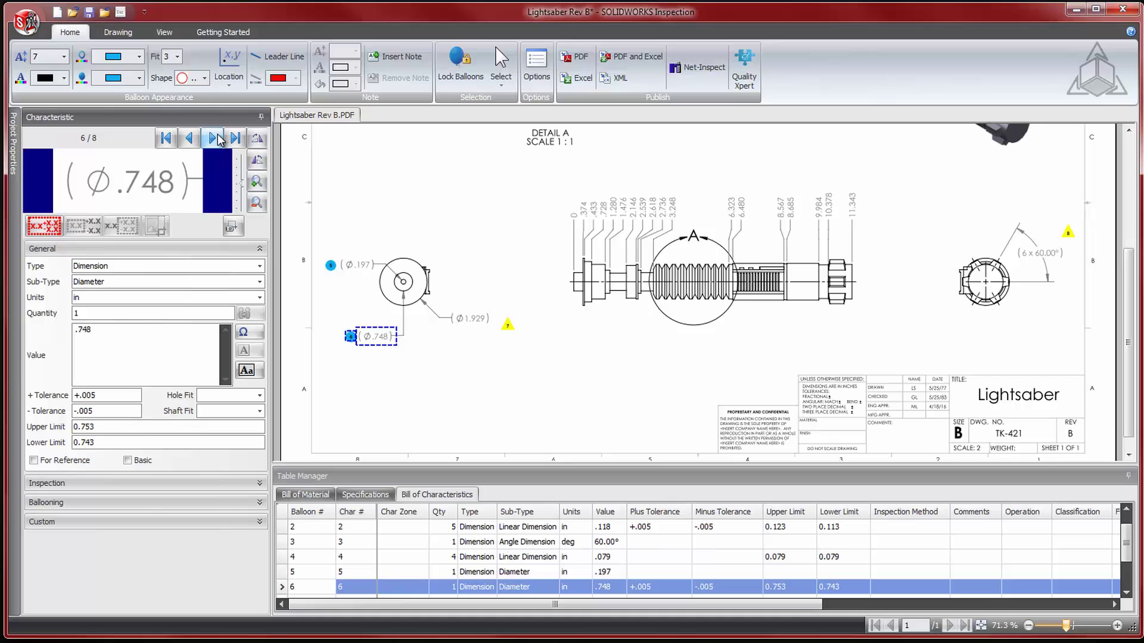
- Recapture characteristic 7 with 1.929 as its nominal value, then move balloon 8's box onto the 6 x 60.00° angle
left_click(218, 139)
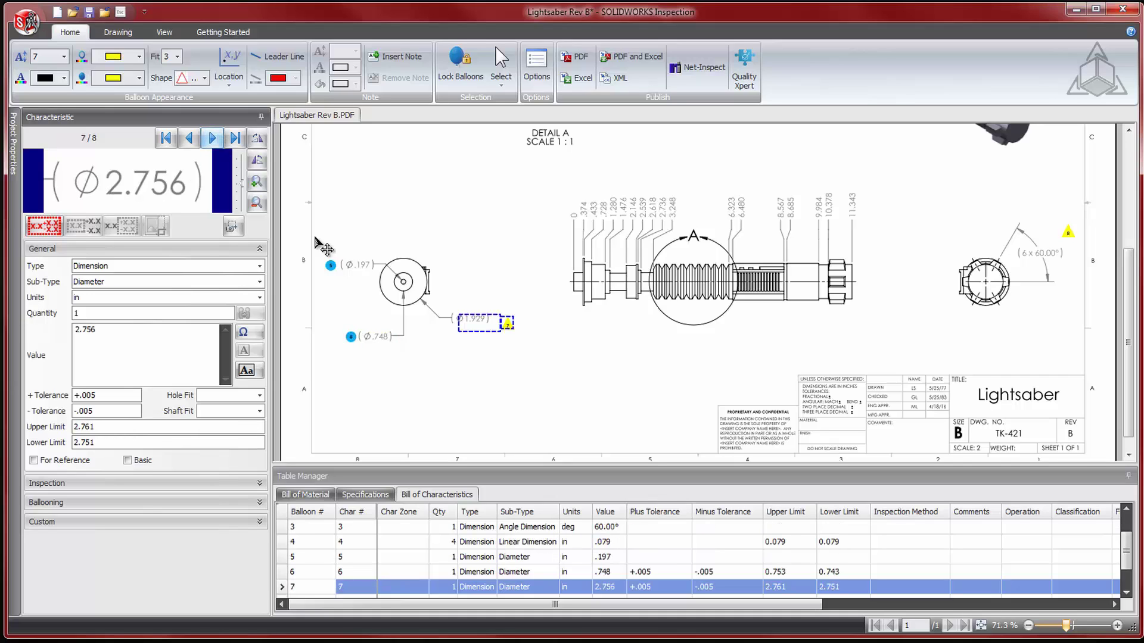
left_click_drag(476, 338, 467, 334)
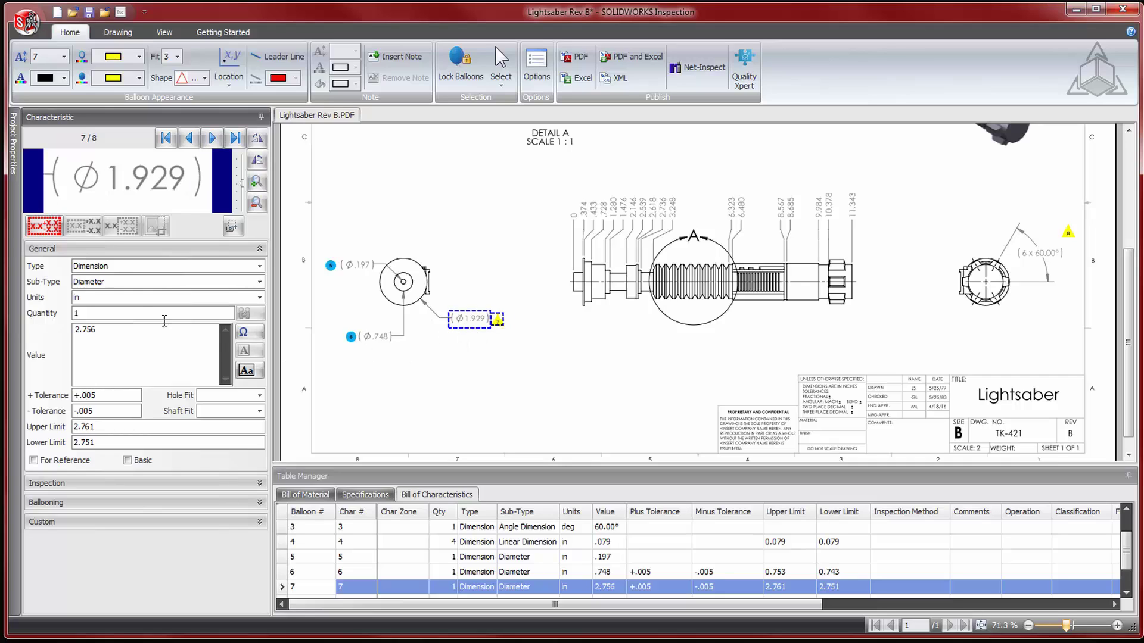
left_click(54, 230)
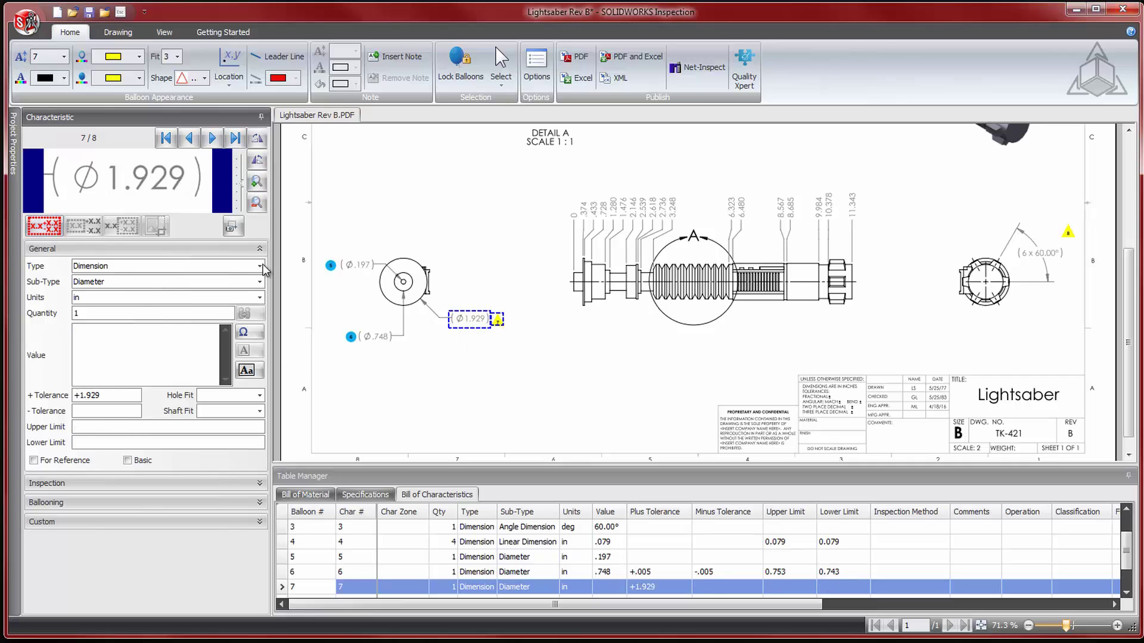
left_click(231, 226)
left_click_drag(105, 157, 190, 197)
left_click(76, 228)
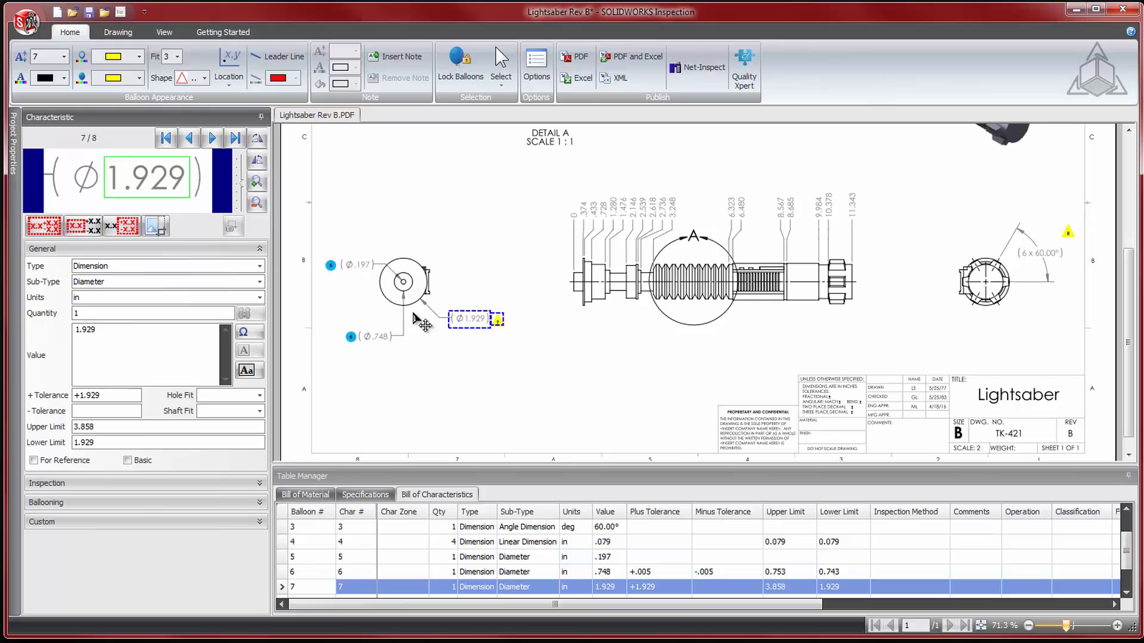
left_click(214, 137)
left_click_drag(1030, 254, 1035, 262)
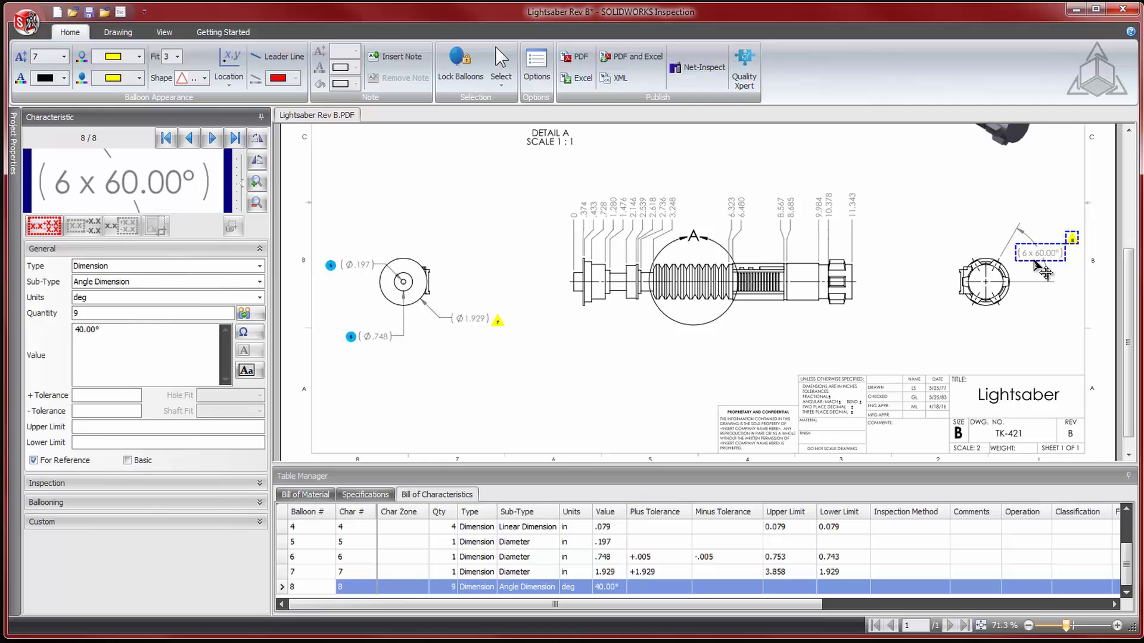
- Read 60.00° by OCR as characteristic 8's nominal value, giving quantity 6 and limits of 60
left_click(48, 229)
left_click_drag(99, 162, 198, 197)
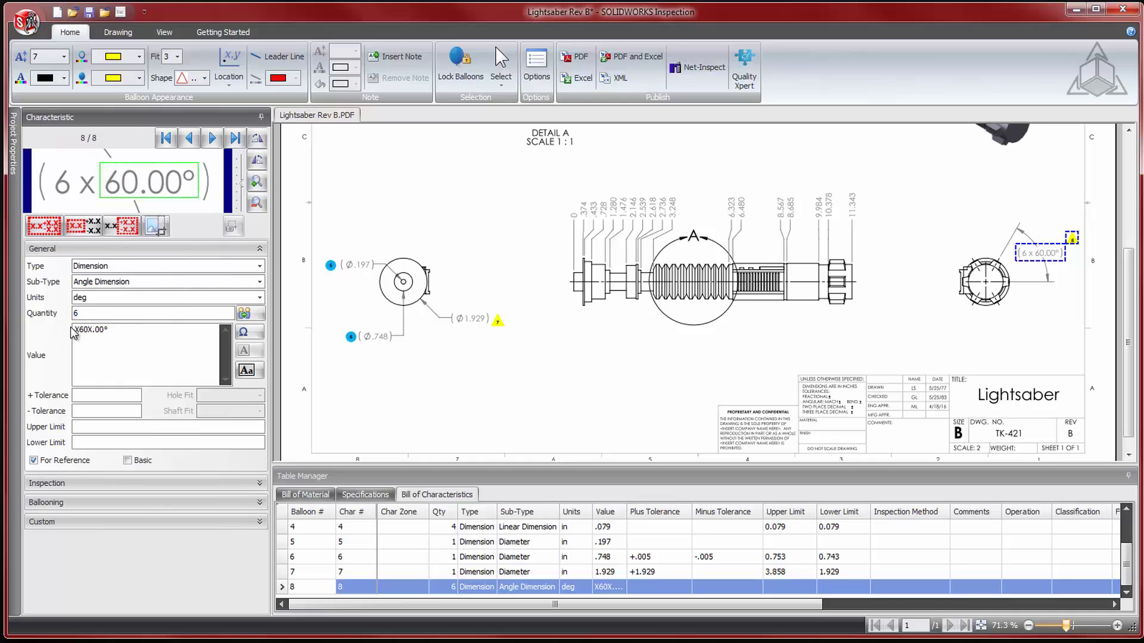
left_click(86, 227)
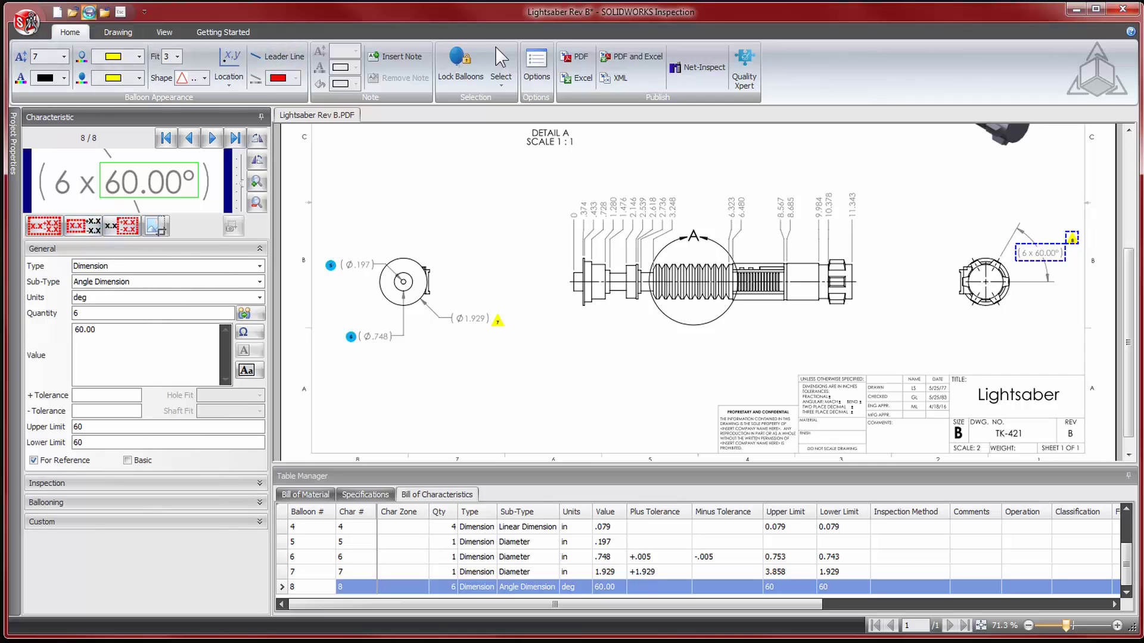
- Save the Lightsaber Rev B project from the Quick Access Toolbar
left_click(89, 12)
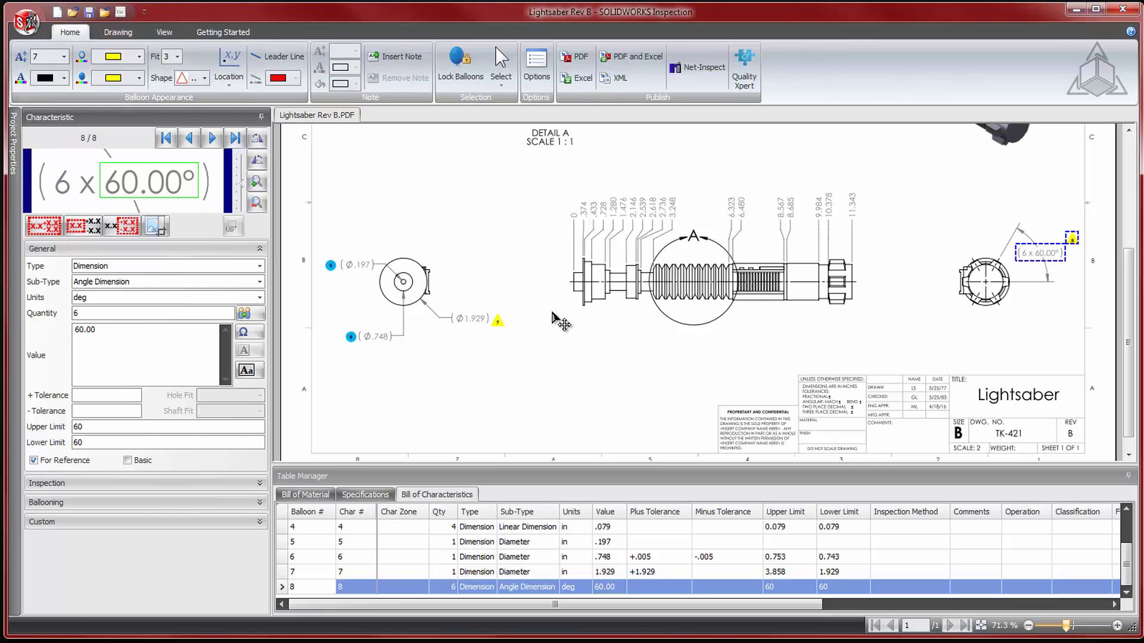